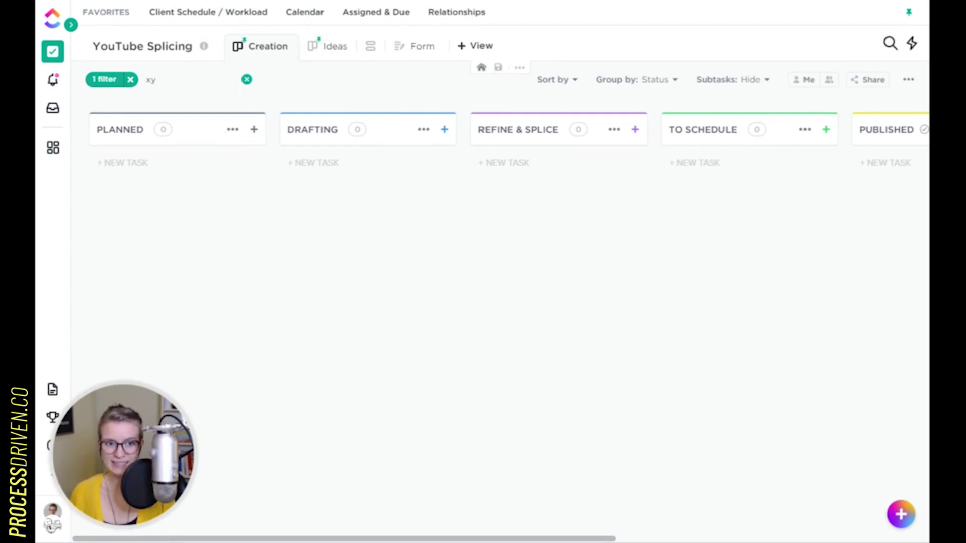
Step: Set the Creation board's status filter to include all Active, Done and Closed statuses
click(103, 82)
click(241, 164)
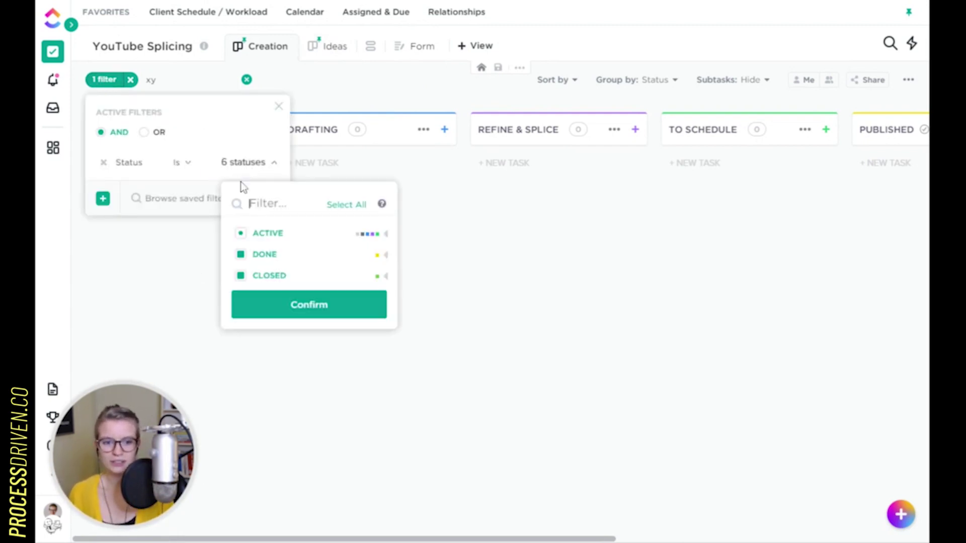
click(260, 236)
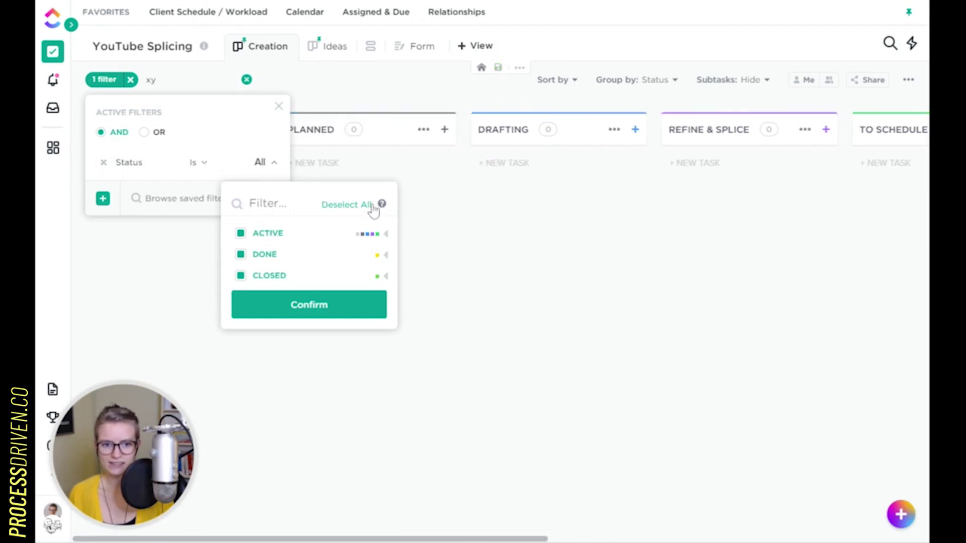
click(327, 304)
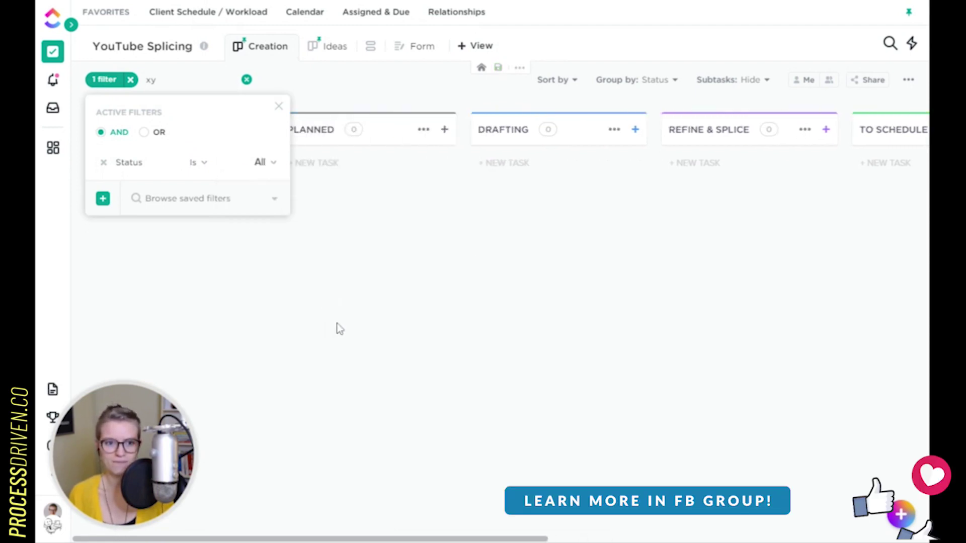
click(278, 107)
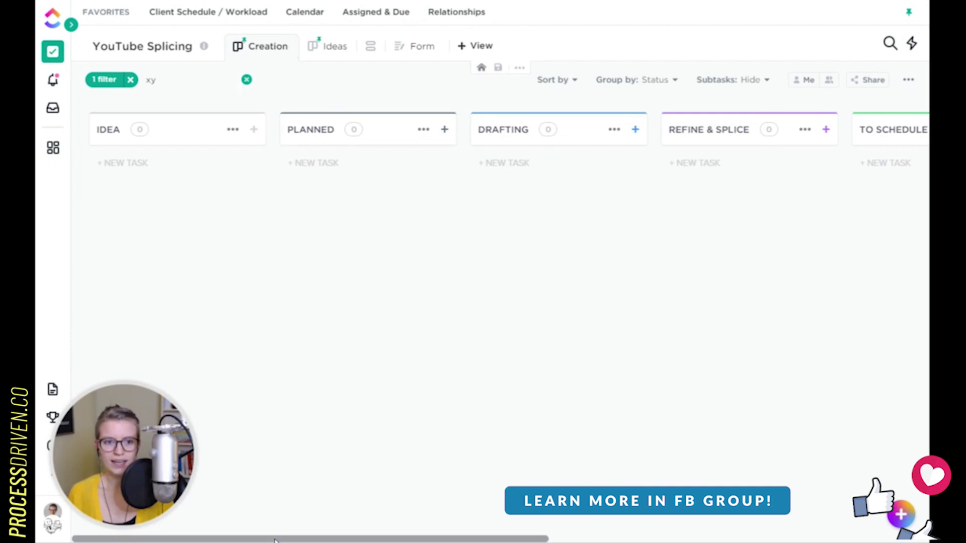
mouse_move(274, 541)
mouse_down()
mouse_move(655, 541)
mouse_move(276, 541)
mouse_up()
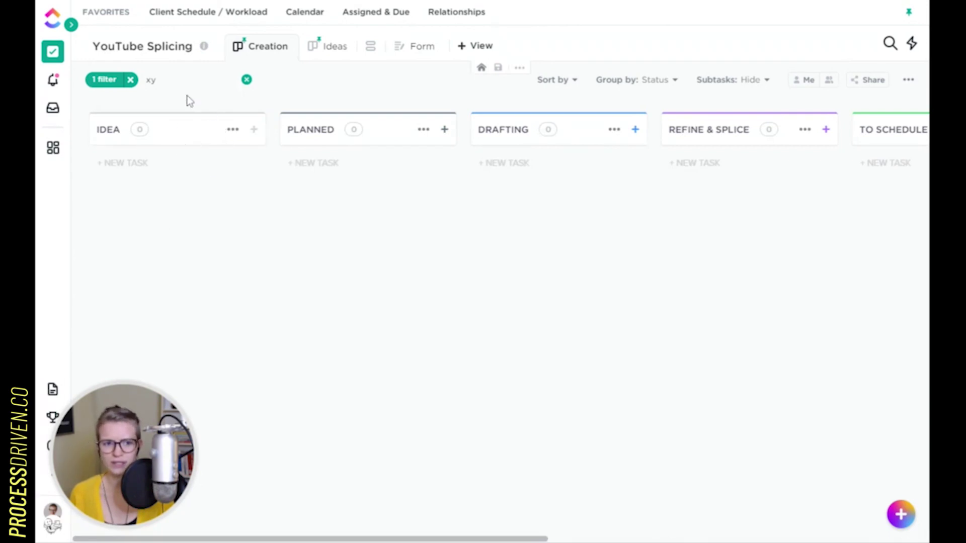
Step: Exclude the Idea status from the Creation board's status filter, keeping every other status
click(112, 80)
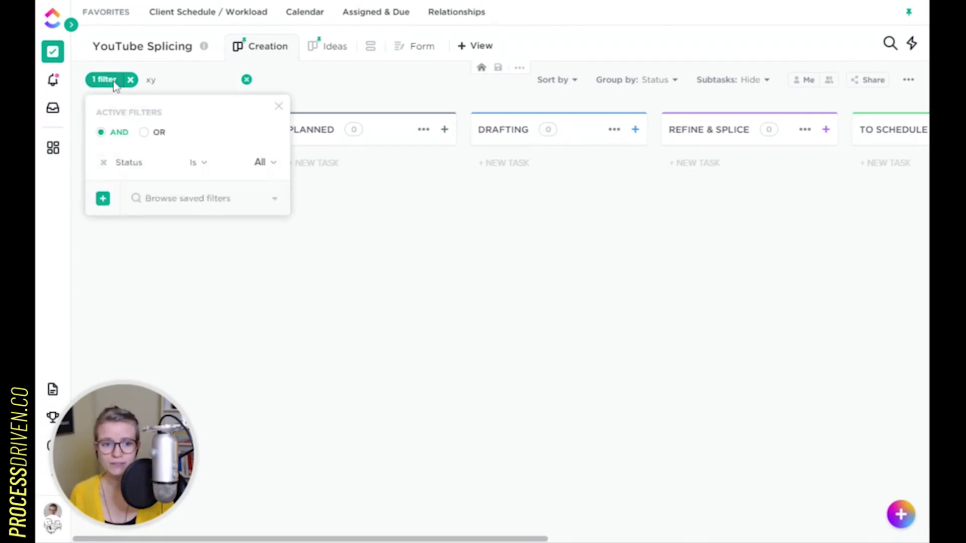
click(270, 165)
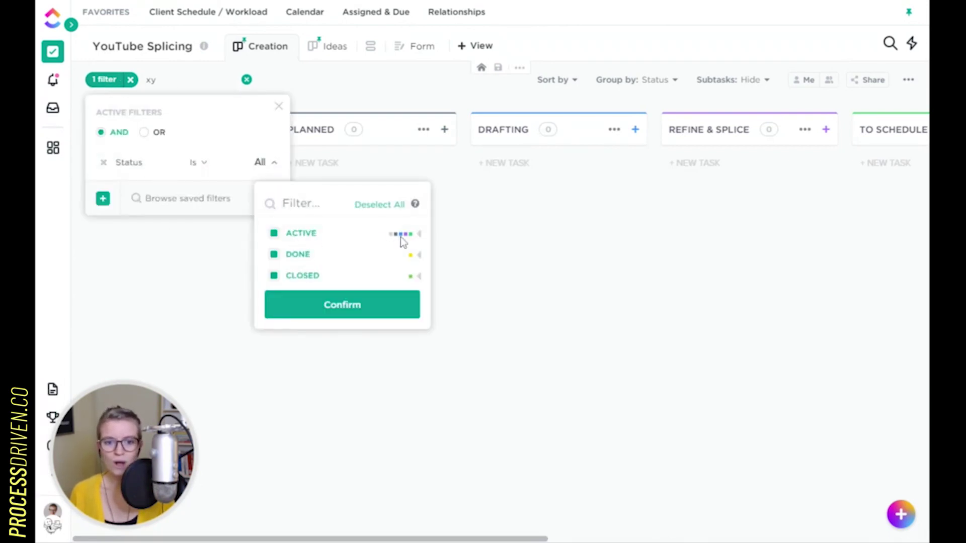
click(419, 236)
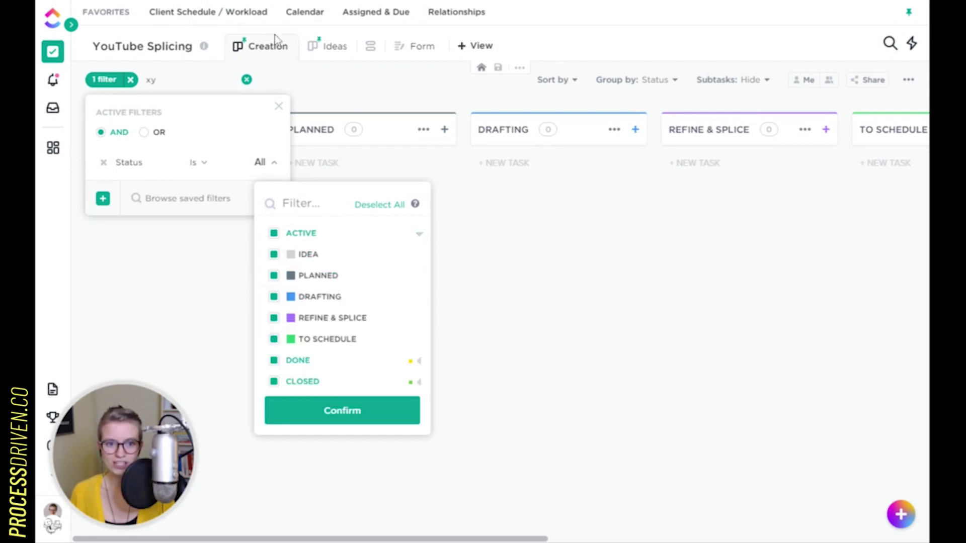
click(273, 254)
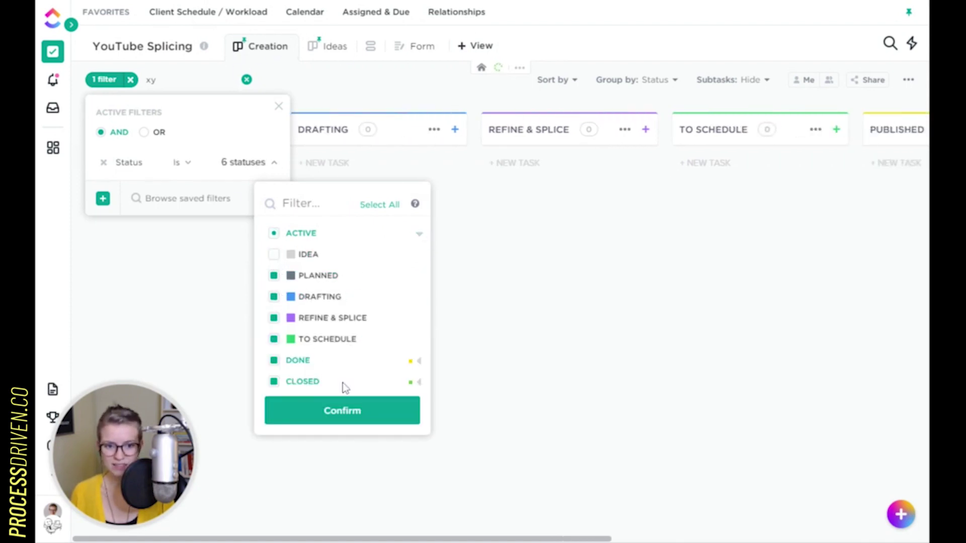
click(342, 410)
click(234, 92)
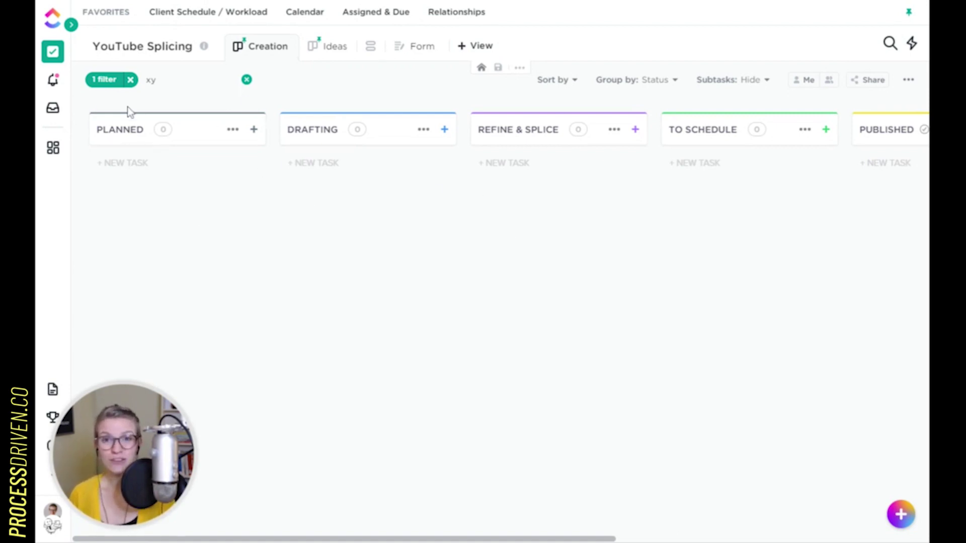
Step: Redo the Creation board's status filter by selecting all statuses and removing only Idea
click(108, 81)
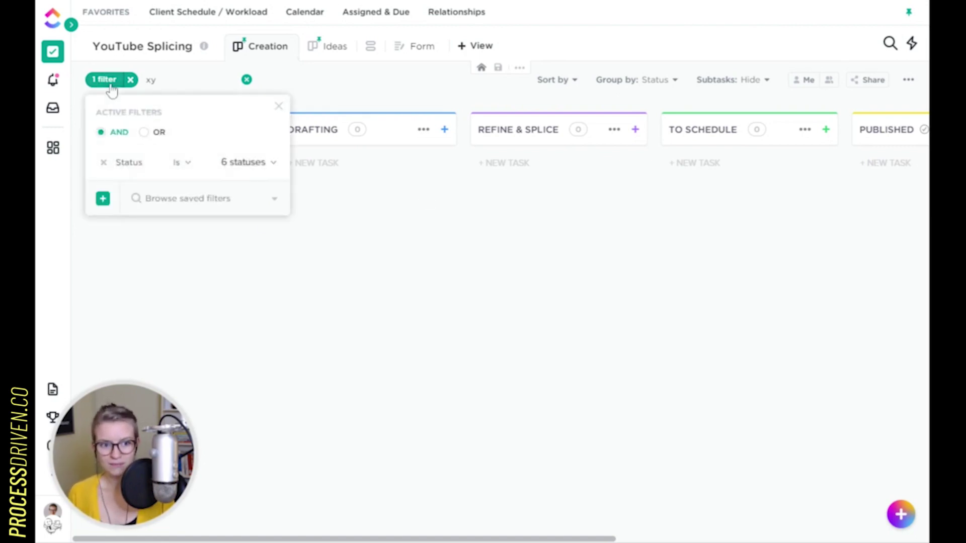
click(249, 170)
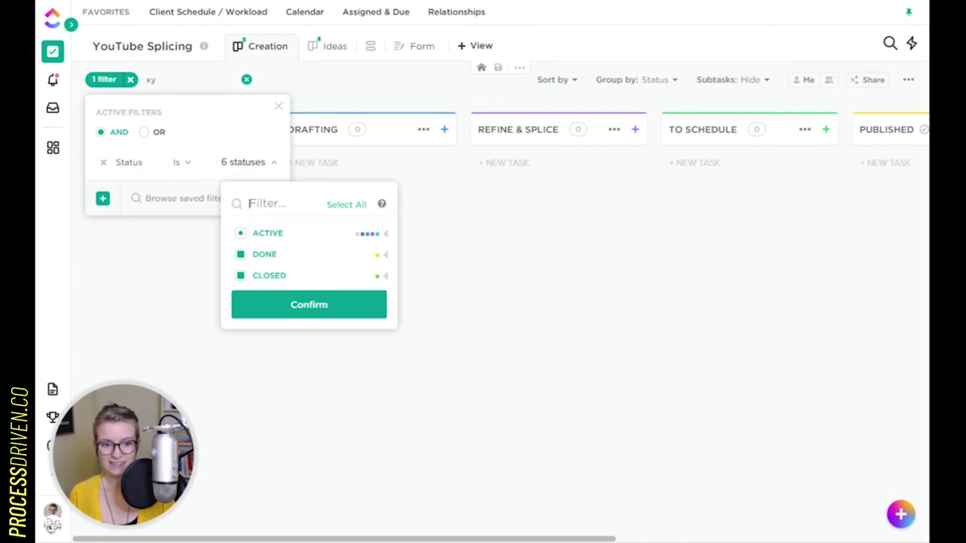
click(345, 205)
click(391, 234)
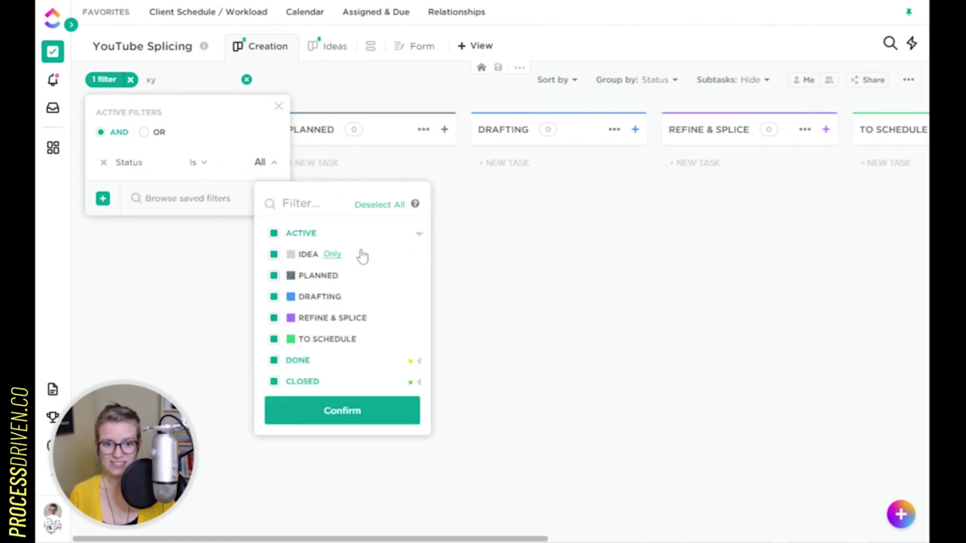
click(273, 254)
click(342, 411)
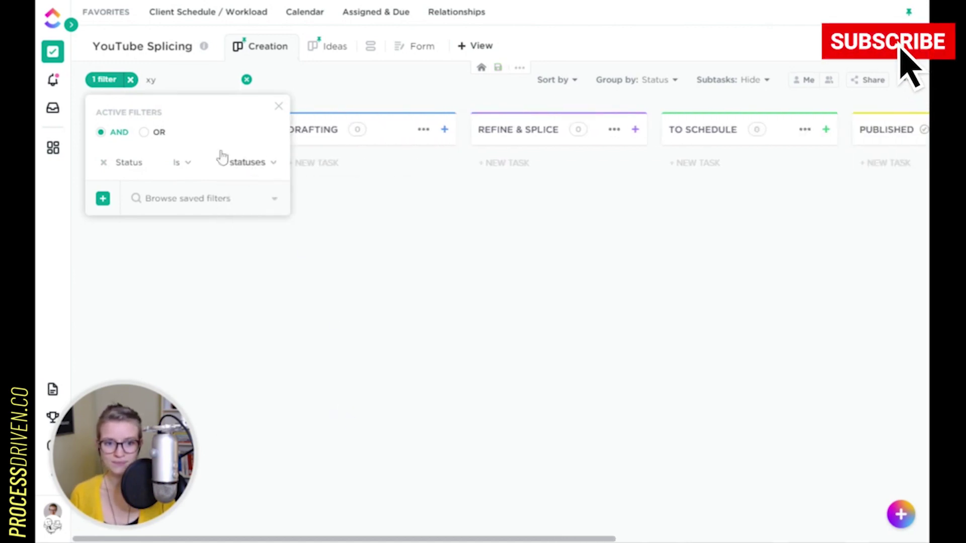
click(377, 266)
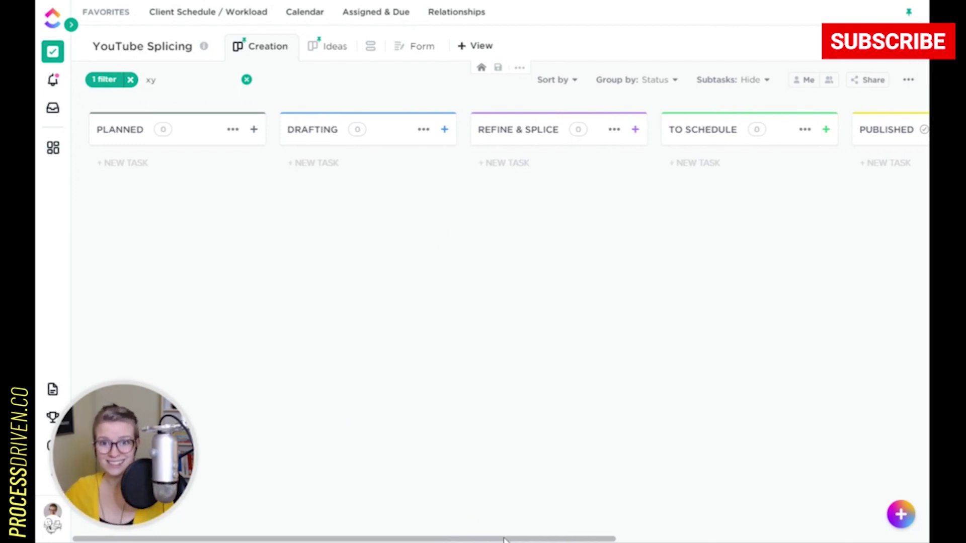
drag(505, 540, 423, 482)
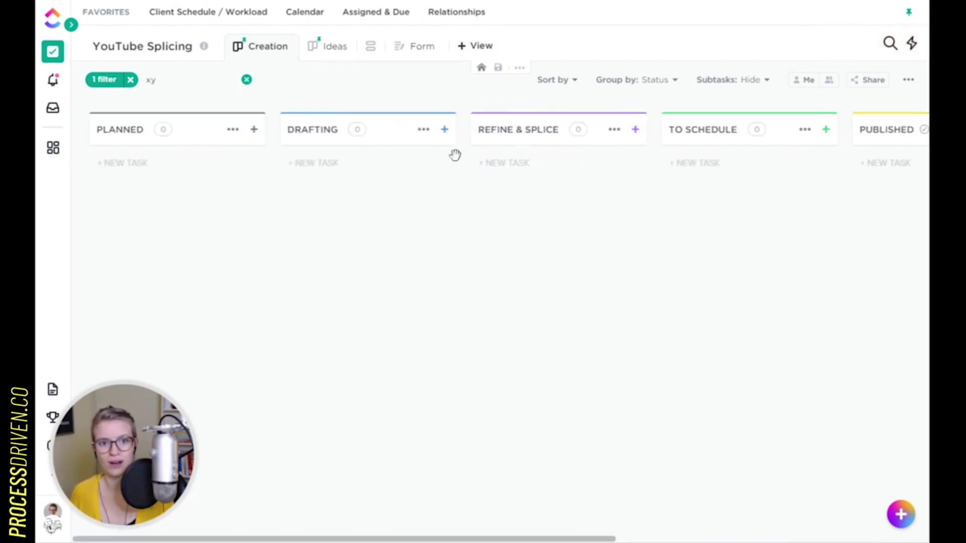
Step: Open the Ideas board and inspect which status its filter uses
click(330, 54)
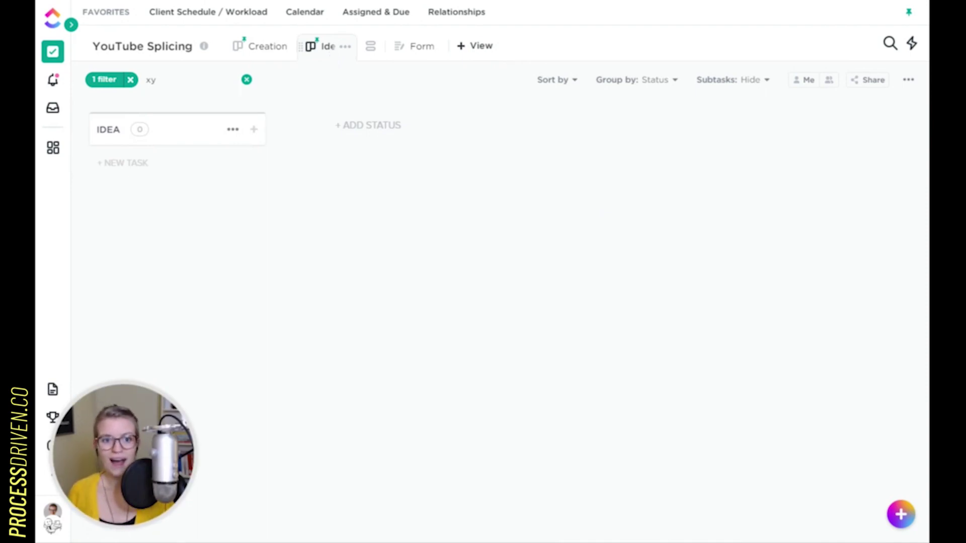
click(106, 80)
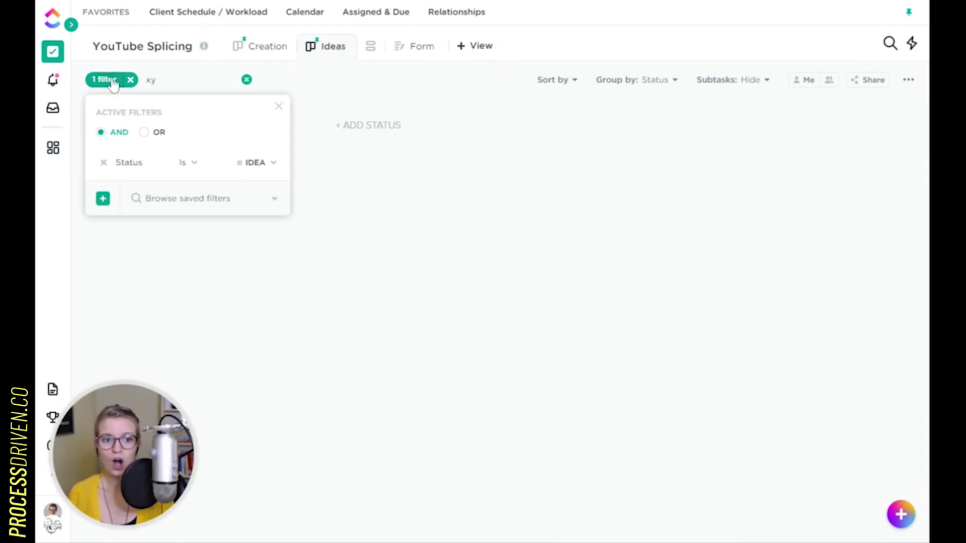
click(324, 180)
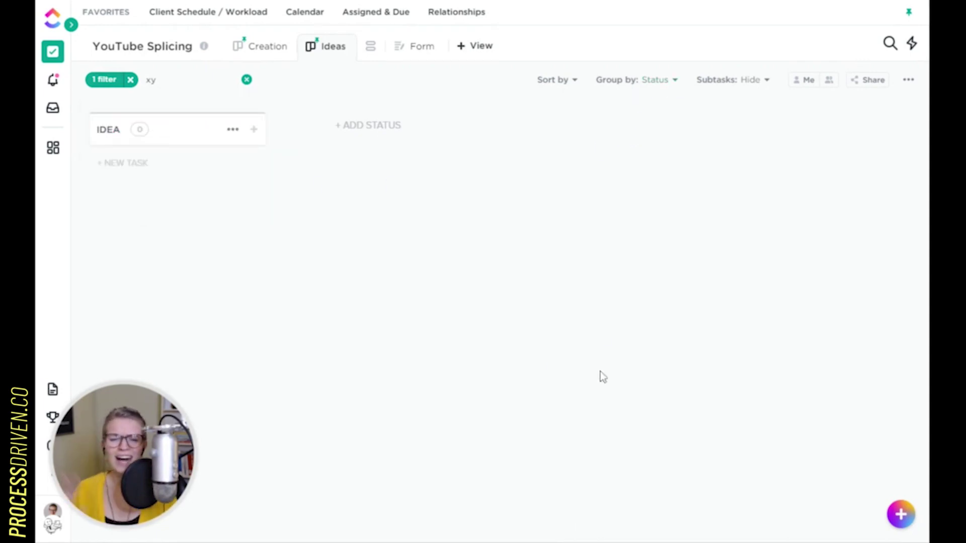
Step: Create a task named "This is an idea." in the Idea column of the Ideas board
click(118, 164)
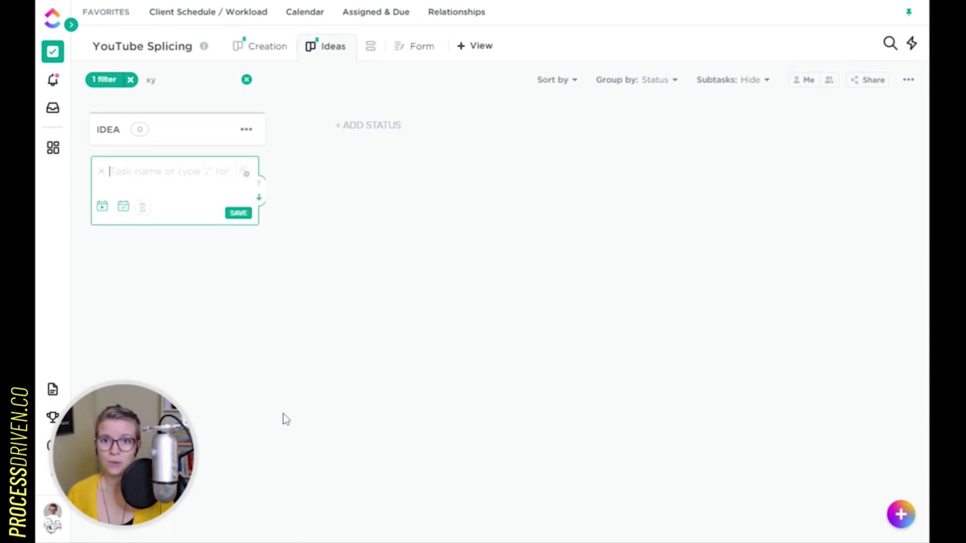
text(This is)
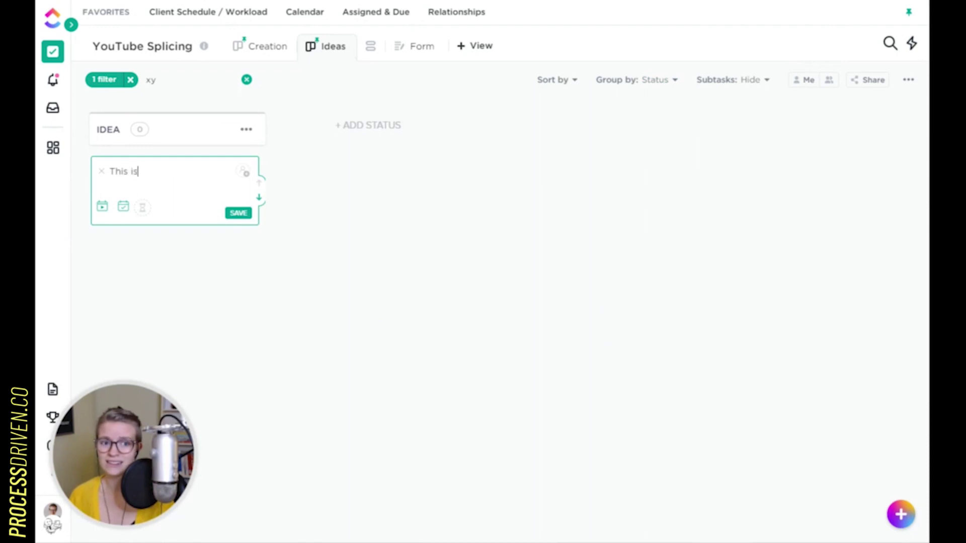
text( an idea.)
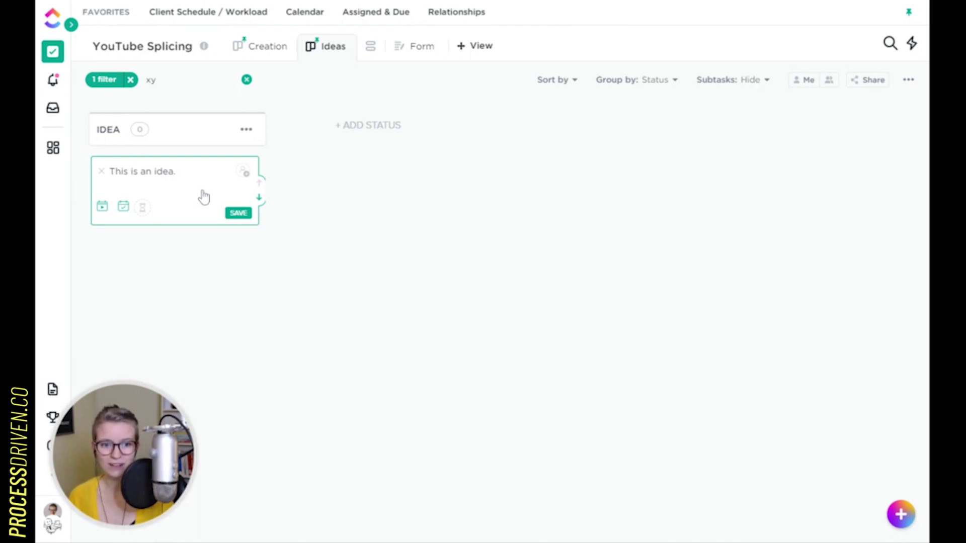
click(233, 214)
Step: Add the description "REally this is a good one..." to the new idea task and close it
click(168, 175)
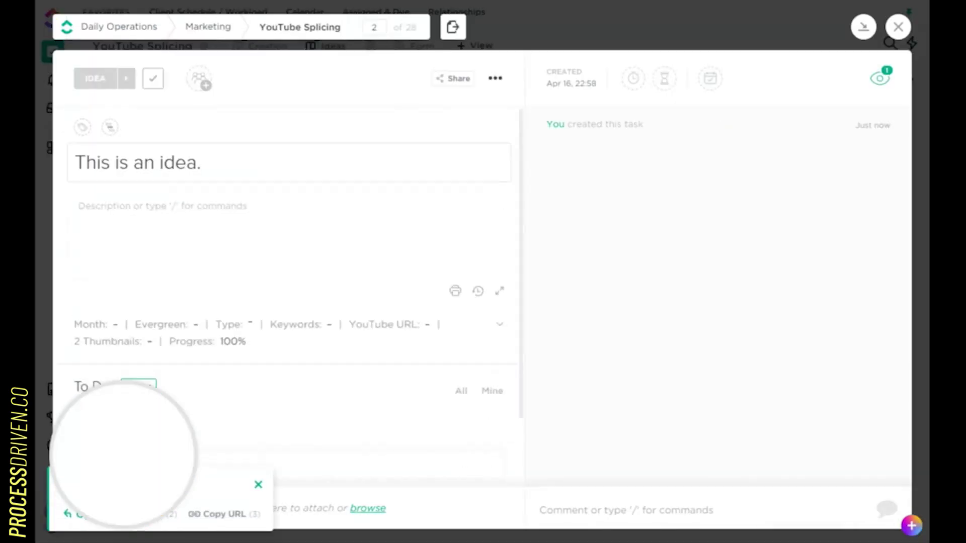
click(75, 205)
text(R)
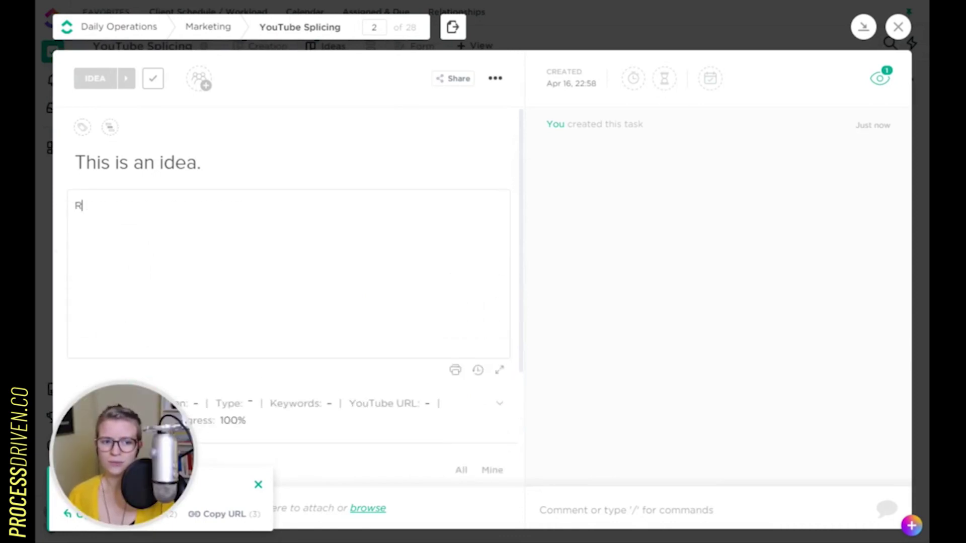
text(Eally this is a good one...)
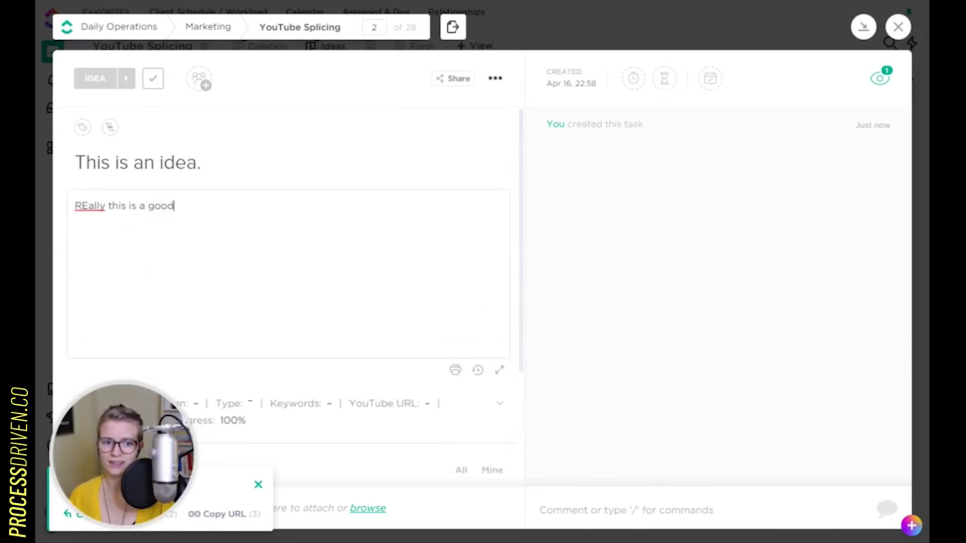
click(898, 26)
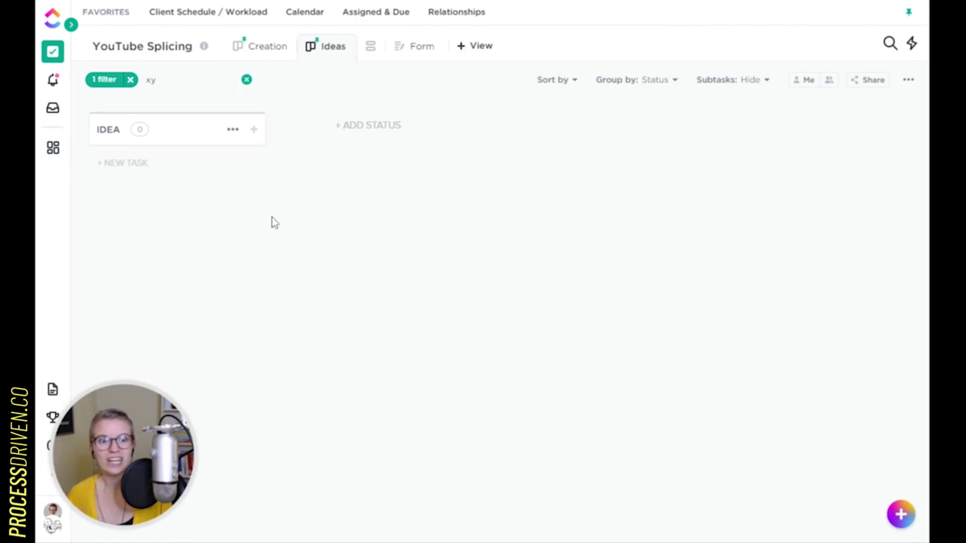
Step: Compare the Creation board's status columns with those of the Ideas board
click(126, 163)
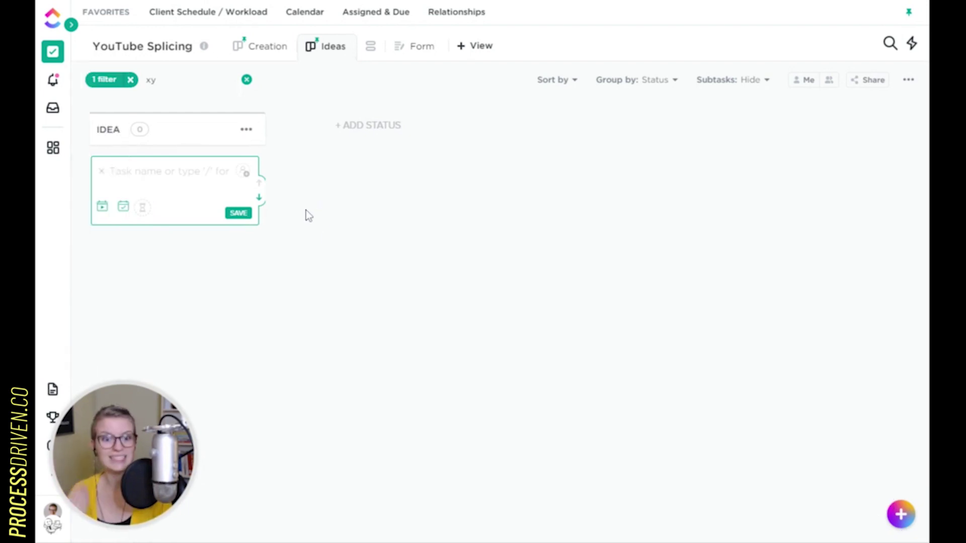
click(268, 44)
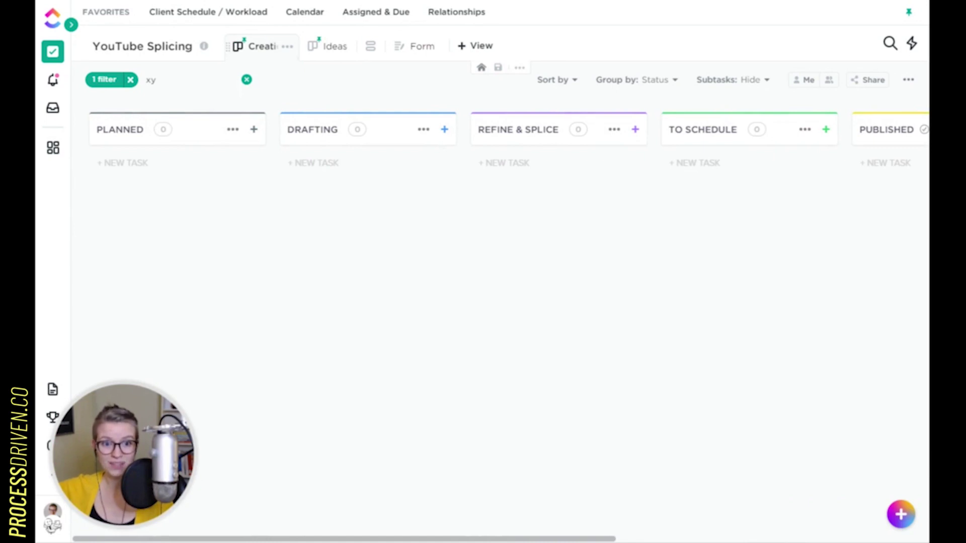
click(328, 45)
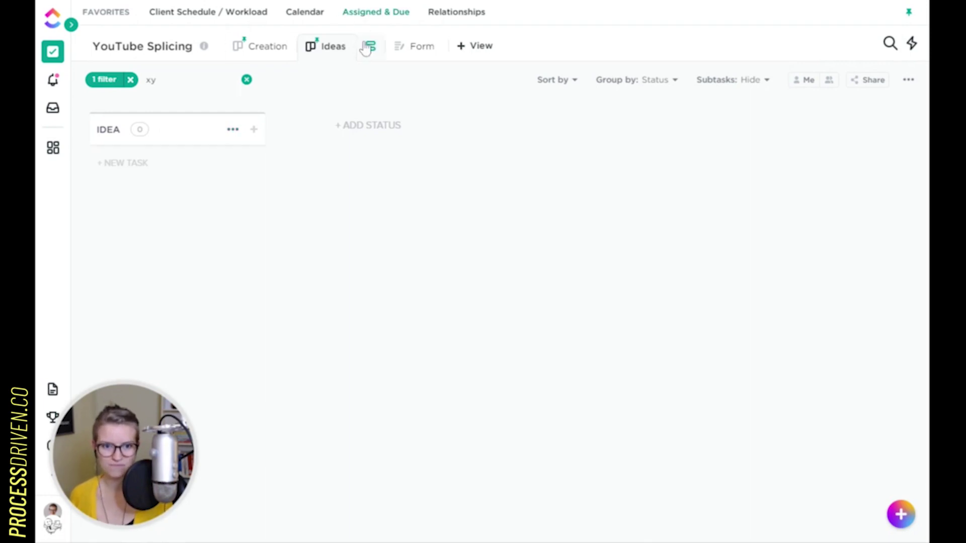
Step: Look at the view between Ideas and Form, and return to the Ideas board
click(372, 50)
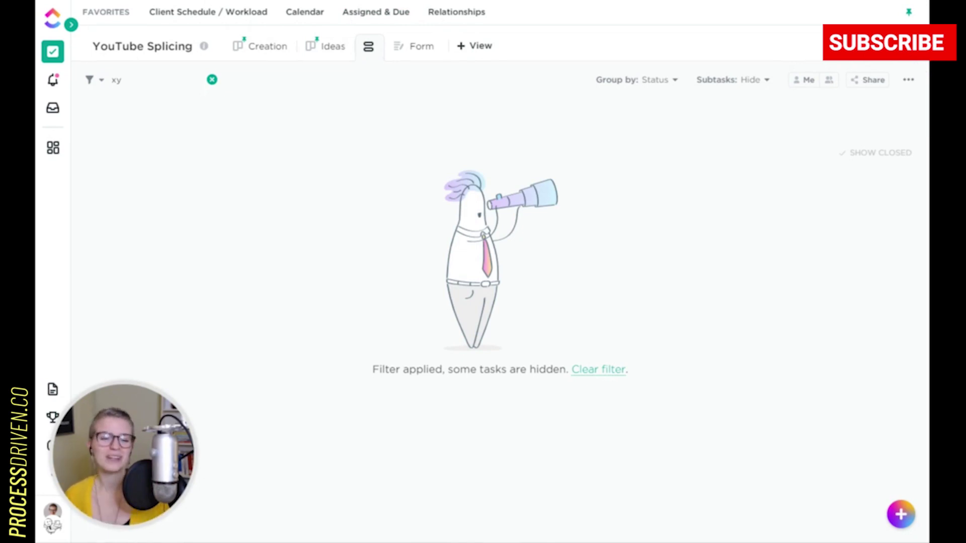
text(l)
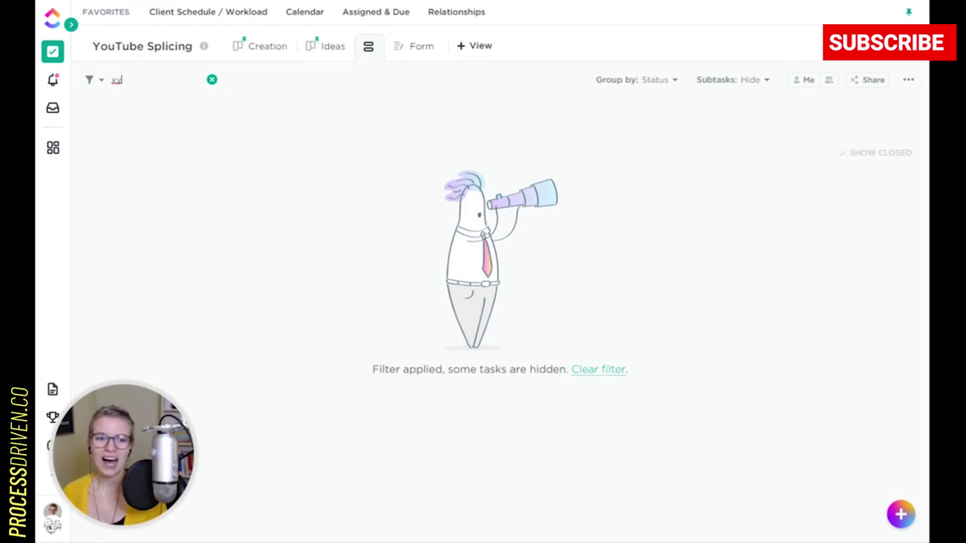
key(BackSpace)
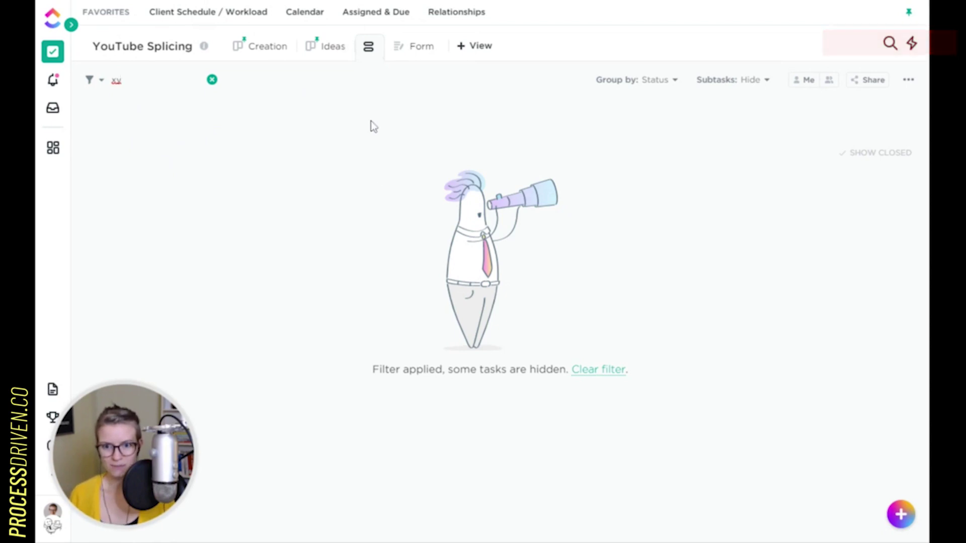
text(l)
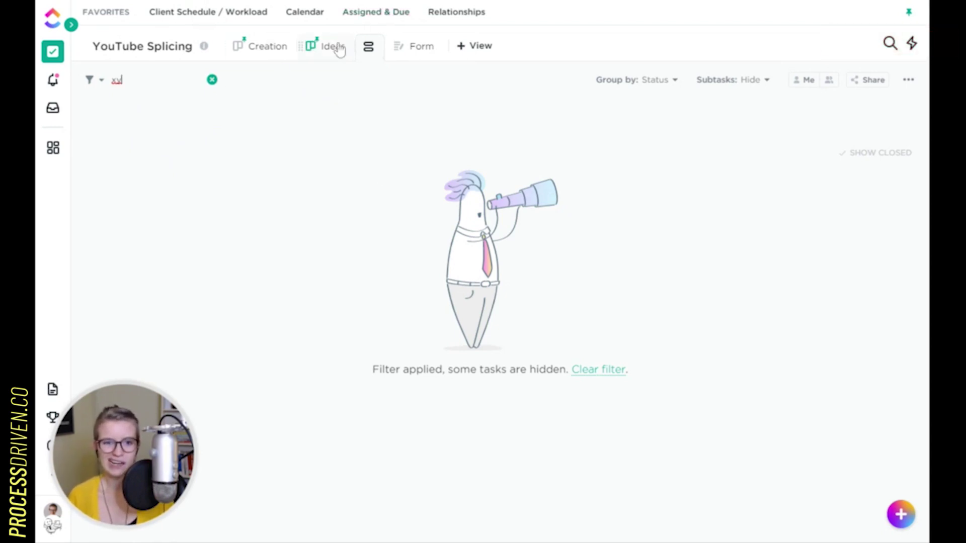
text(l)
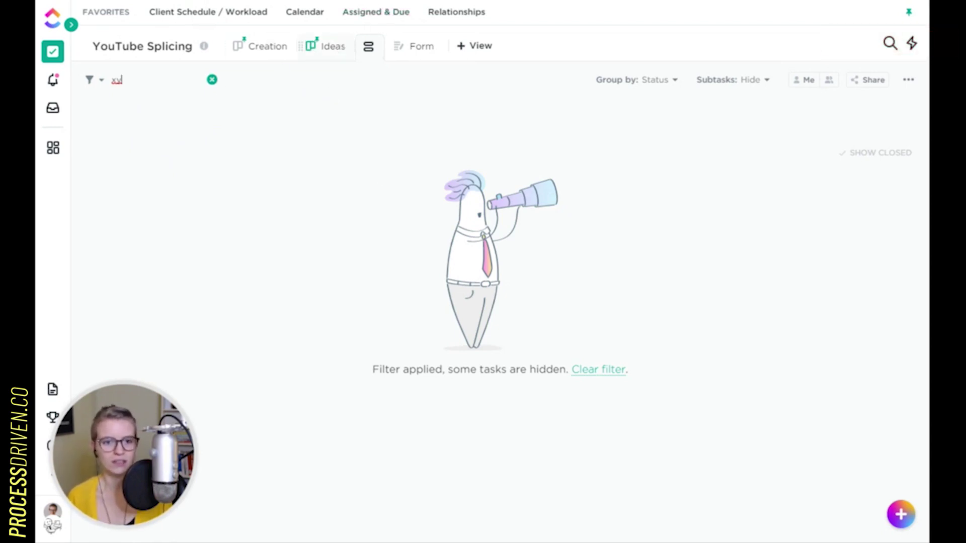
click(338, 47)
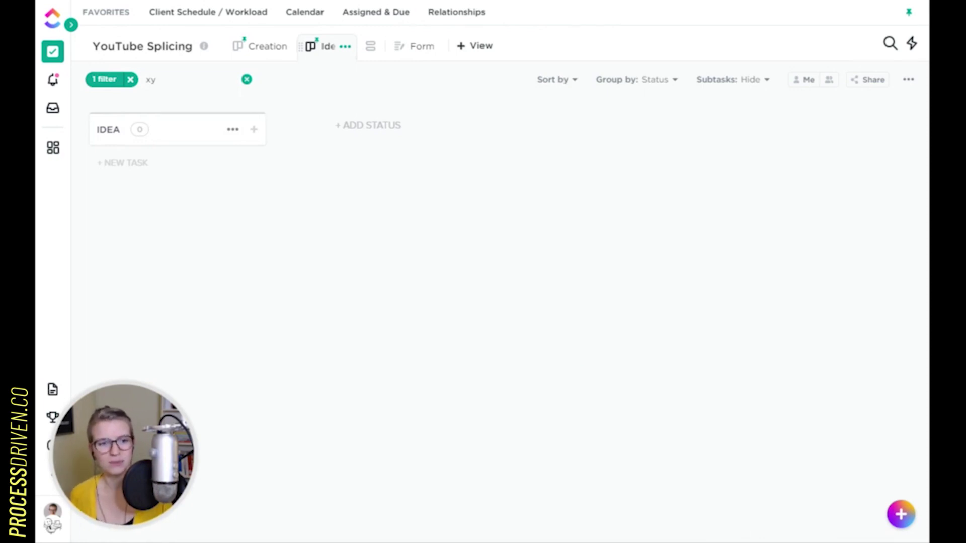
Step: In the list's automations, examine the target statuses of the rule applying a template when status changes from Idea, and save the rule
click(370, 47)
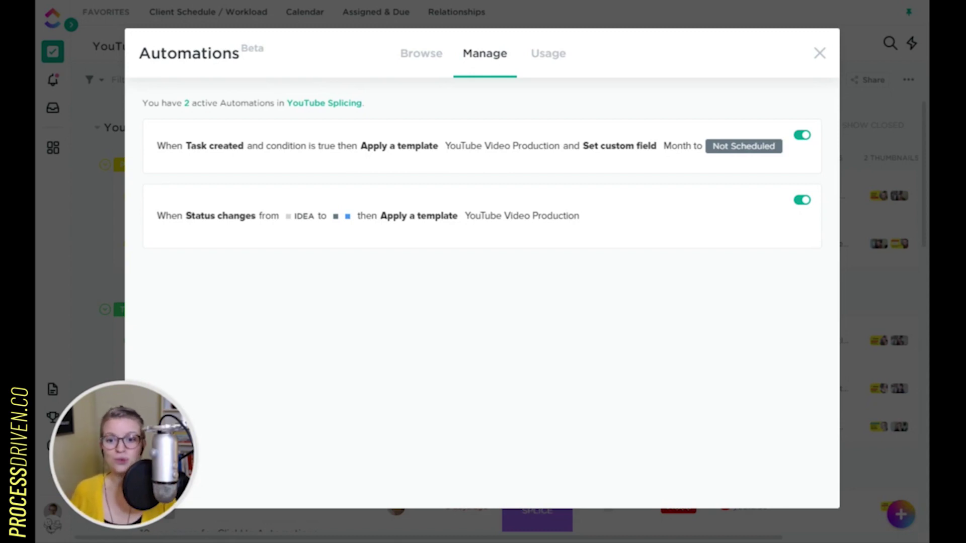
click(761, 201)
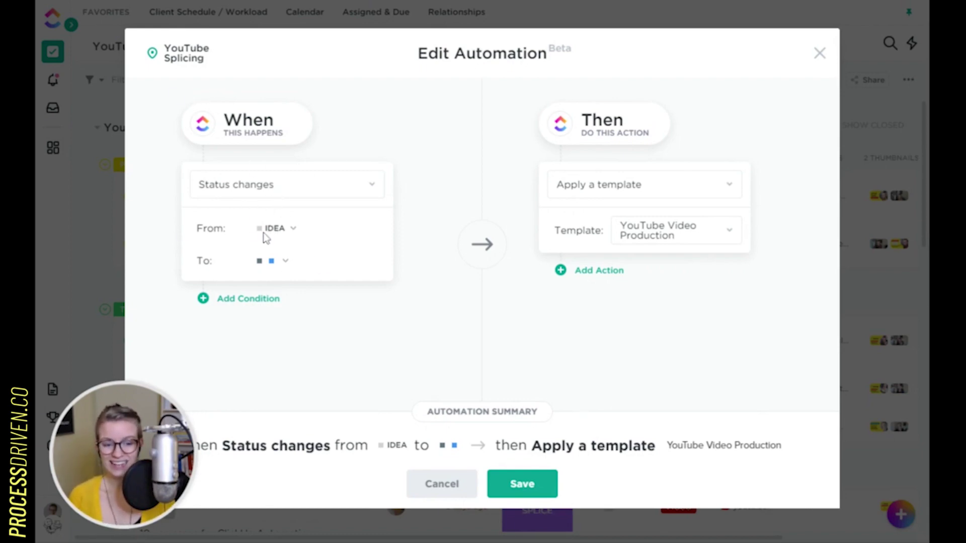
click(284, 266)
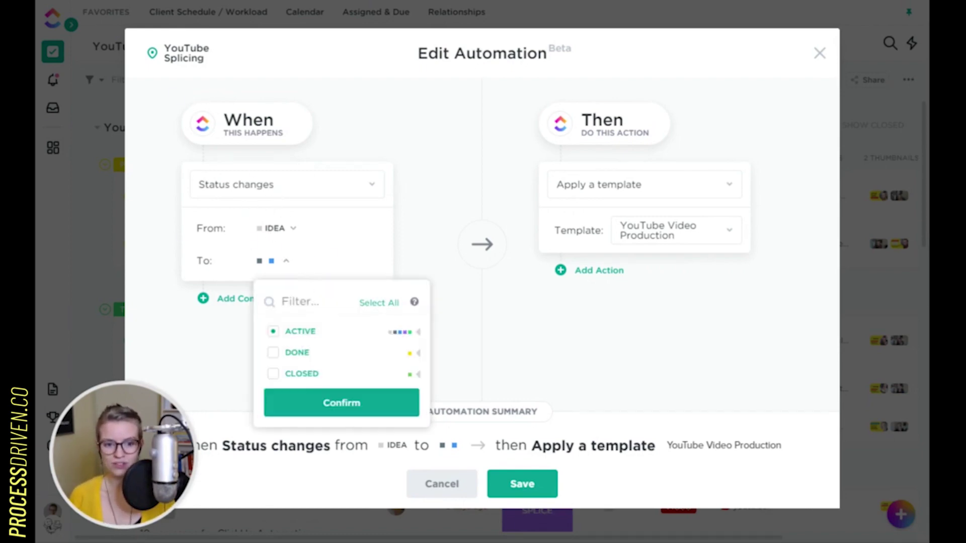
click(419, 332)
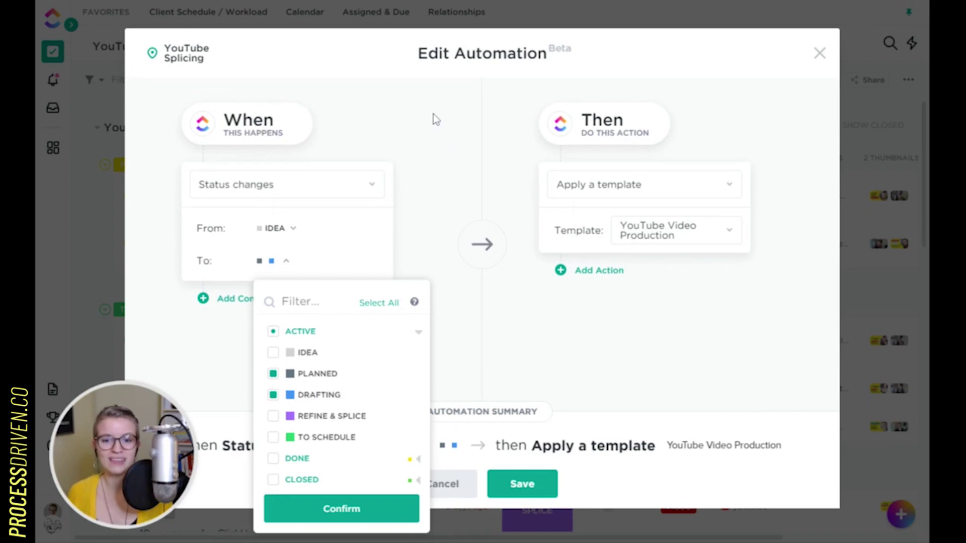
click(563, 221)
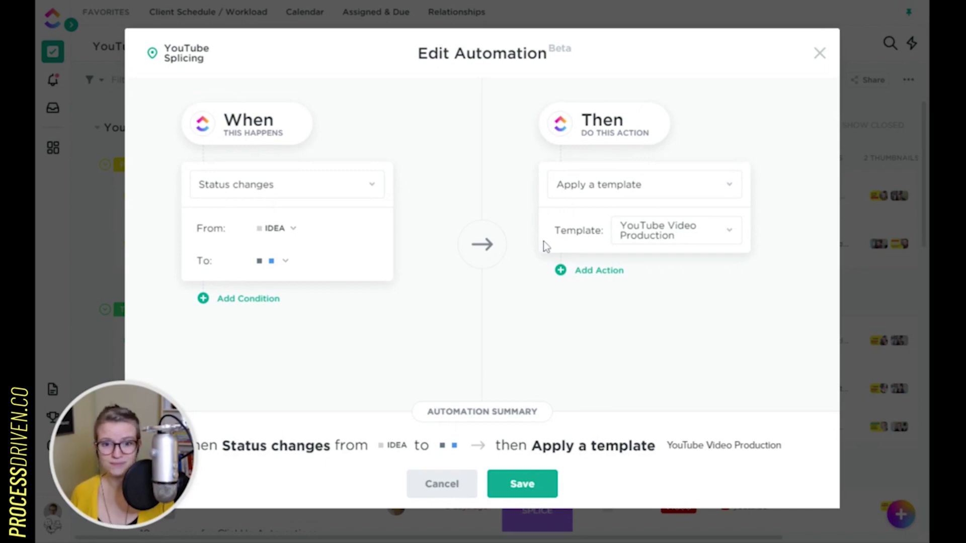
click(541, 486)
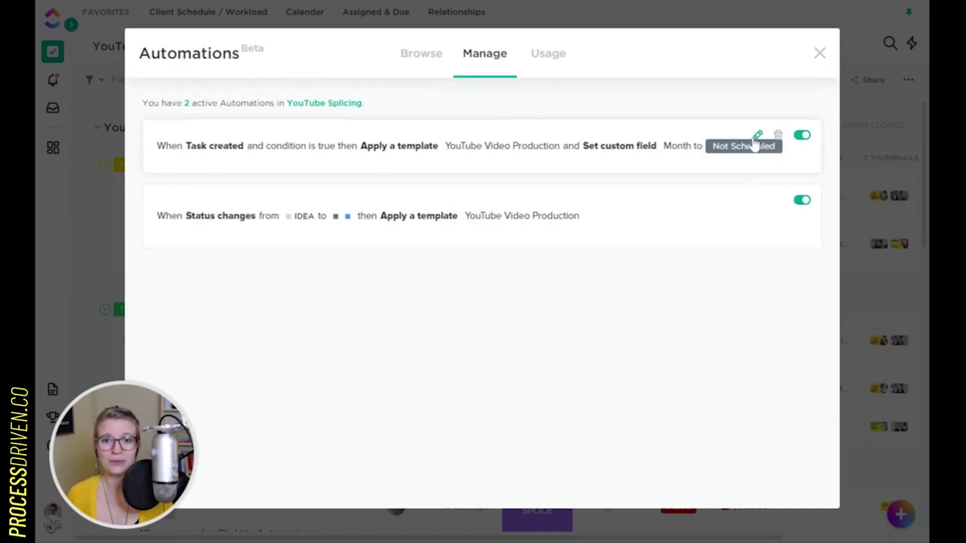
Step: Edit the Task created automation and remove its action that sets the Month custom field to Not Scheduled
click(757, 137)
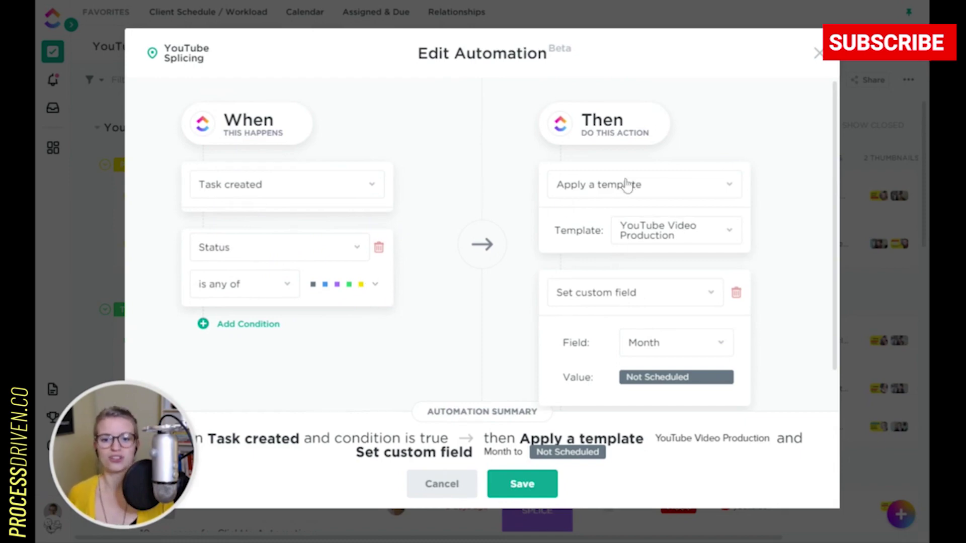
scroll(654, 261, down, 1)
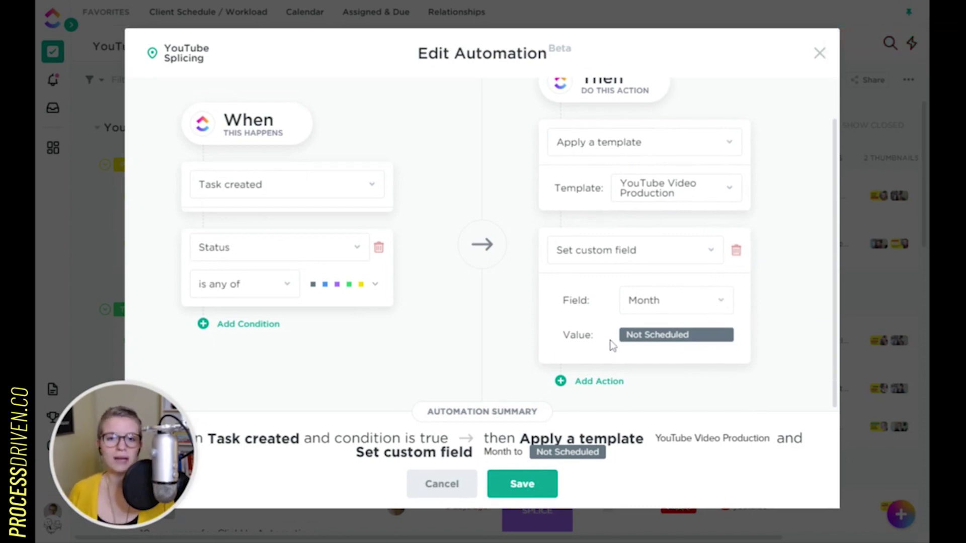
scroll(624, 382, up, 1)
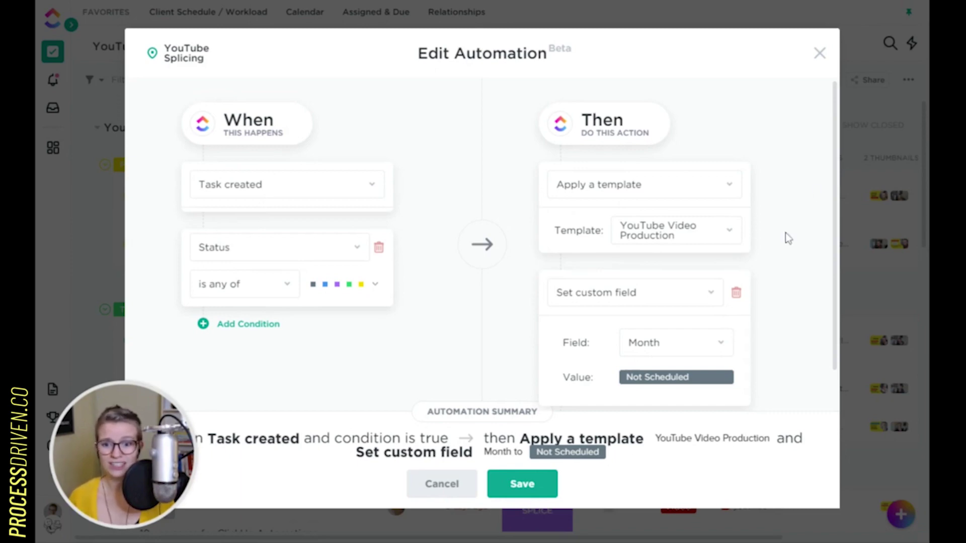
click(737, 293)
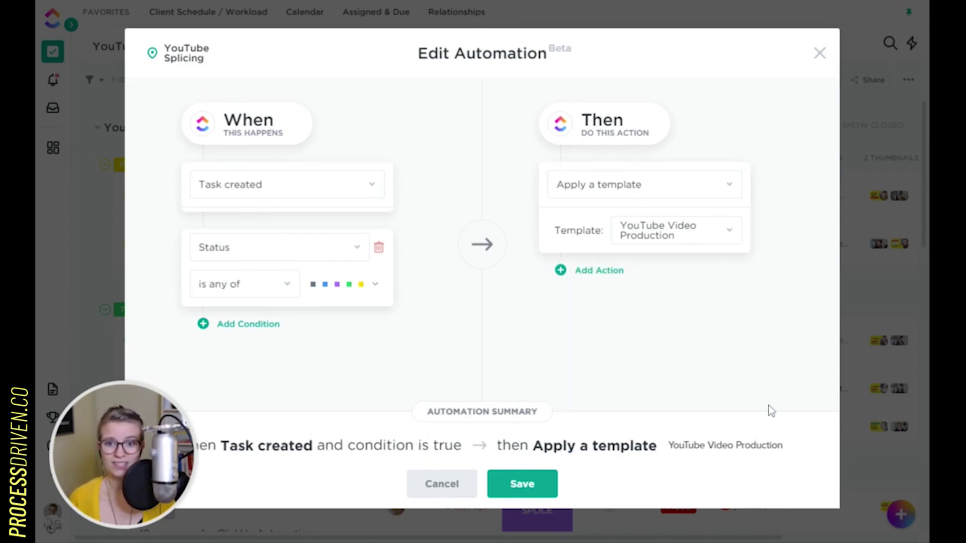